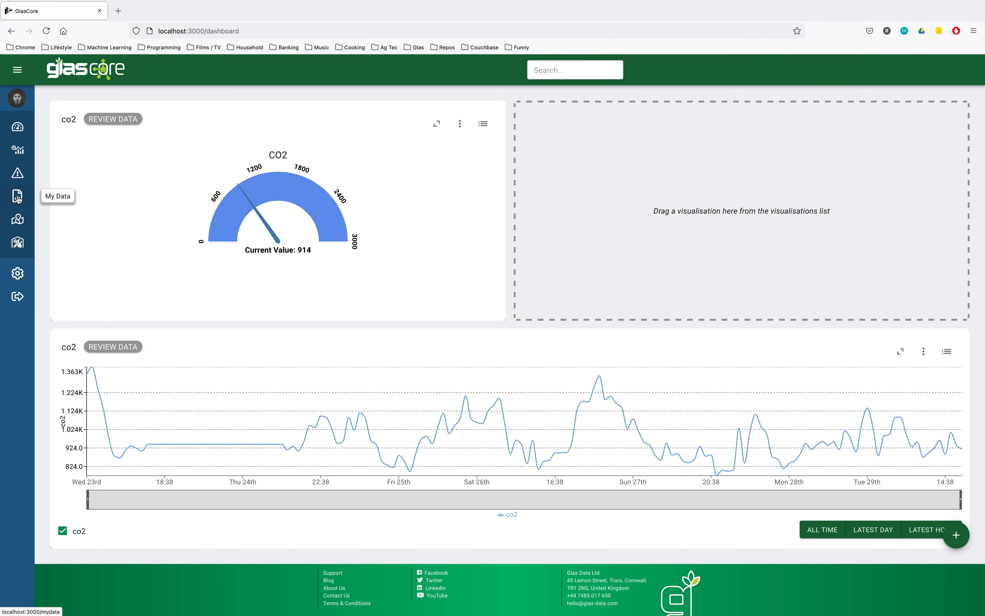
- Open the data table of the CO2 asset within the co2 topic of My Data
click(18, 198)
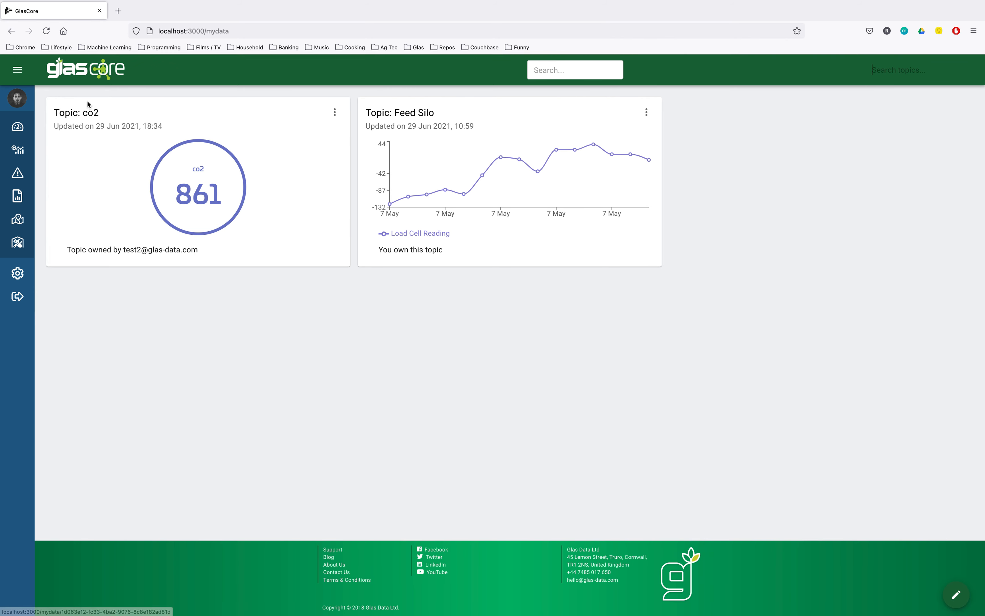
click(553, 70)
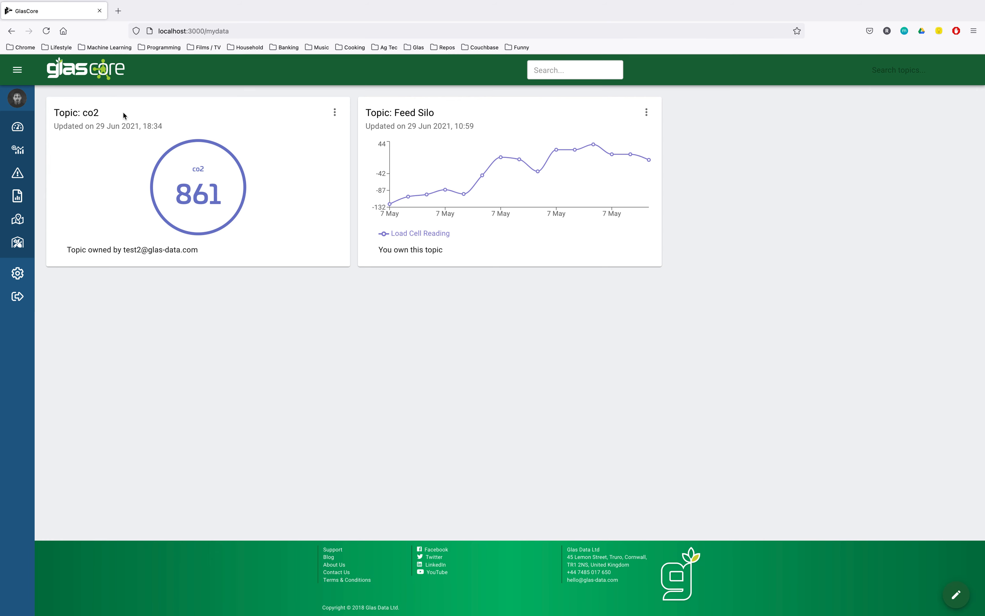
click(93, 116)
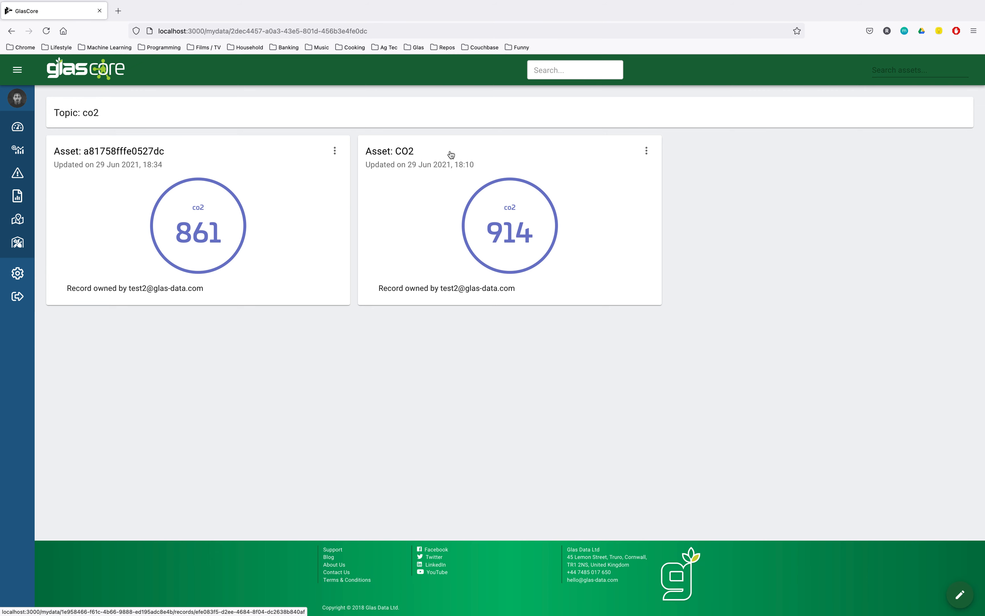
click(425, 154)
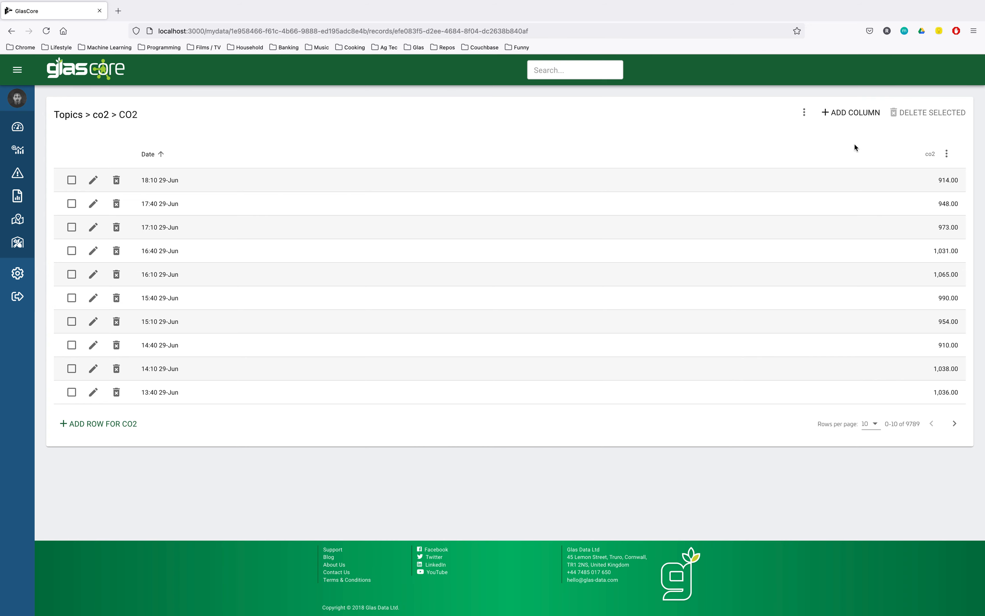
- Start a new column named "Basic Maths" with the Function (x * y) data type and the expression 10 * 9
click(852, 112)
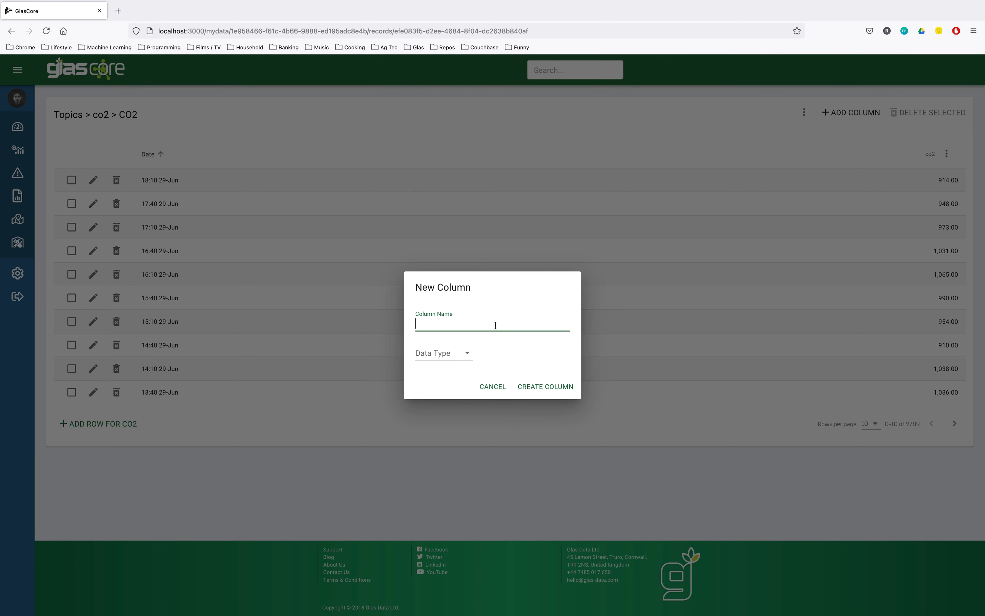
text(Basic Maths)
click(456, 352)
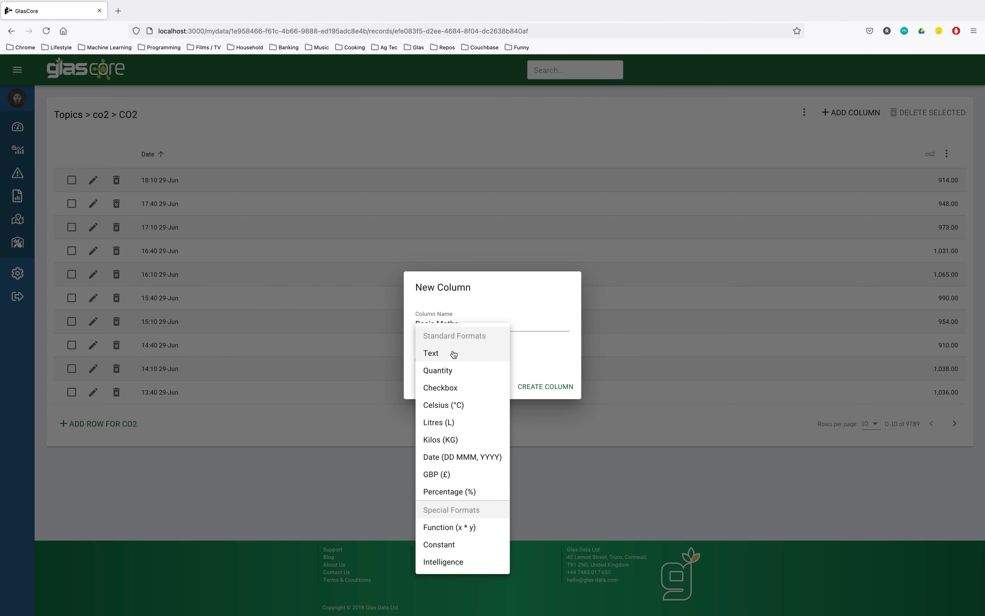
click(472, 528)
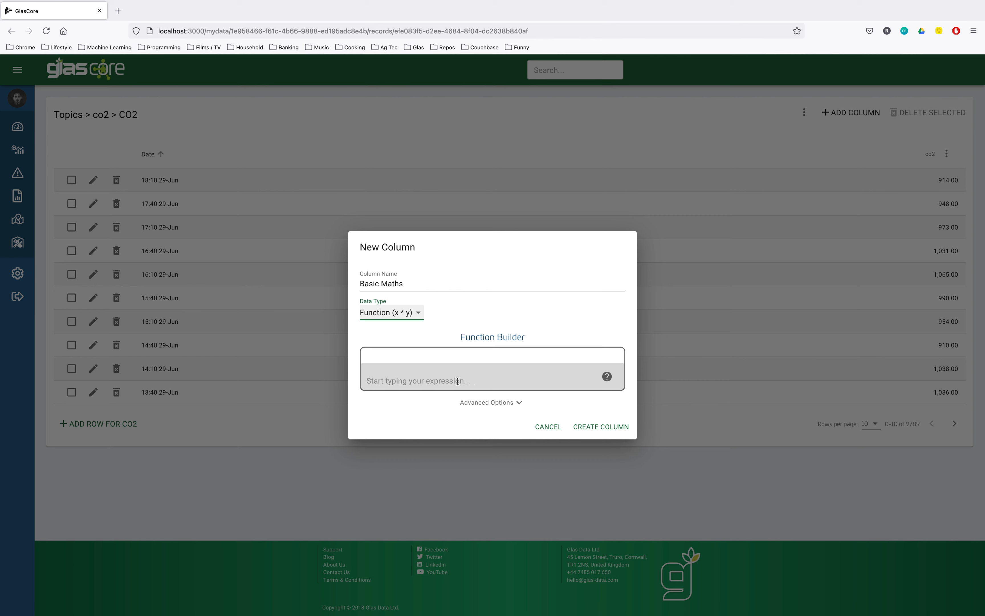
click(379, 379)
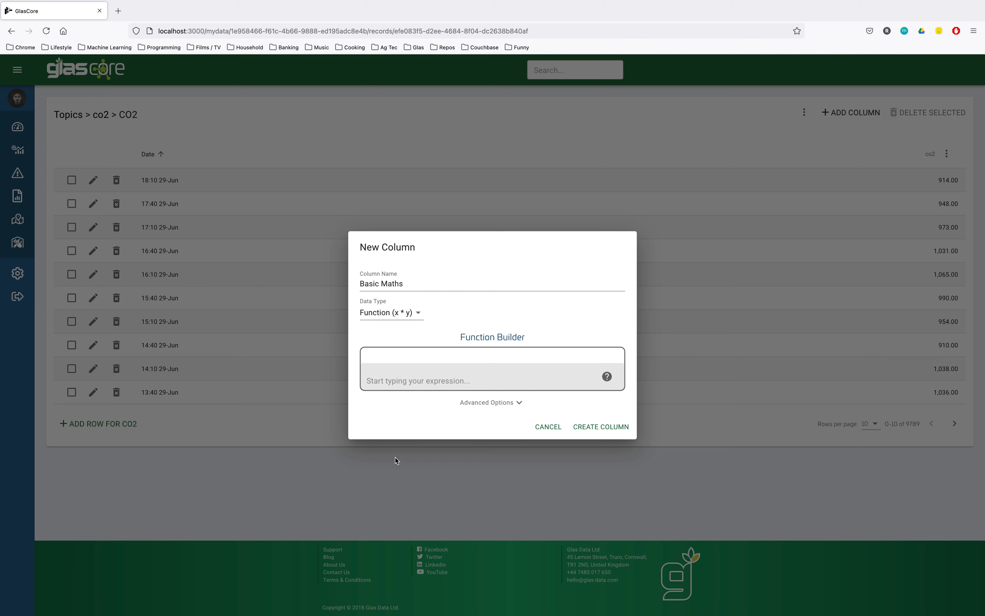
text(10 * 9)
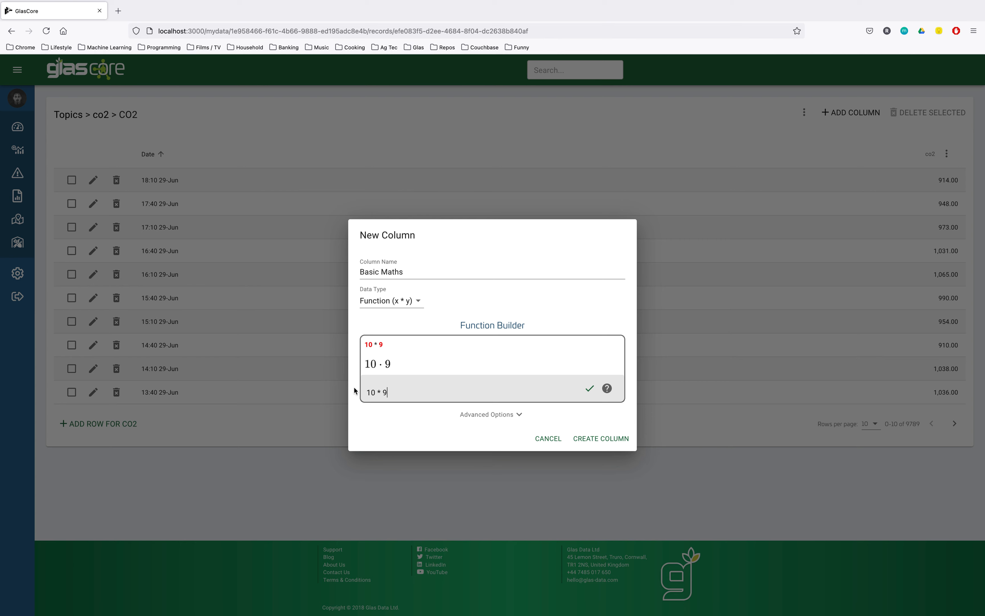
- Extend the Basic Maths expression to 10 * 9 / 3.2 and create the column
drag(366, 343, 384, 344)
click(387, 348)
drag(366, 365, 396, 368)
click(401, 364)
click(399, 396)
text(/ 3)
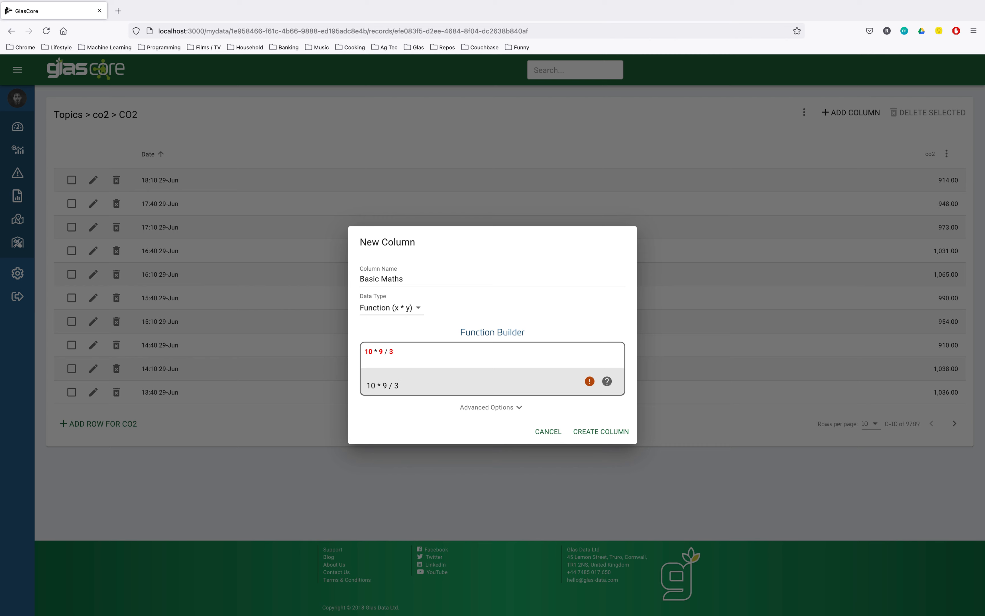
text(.2)
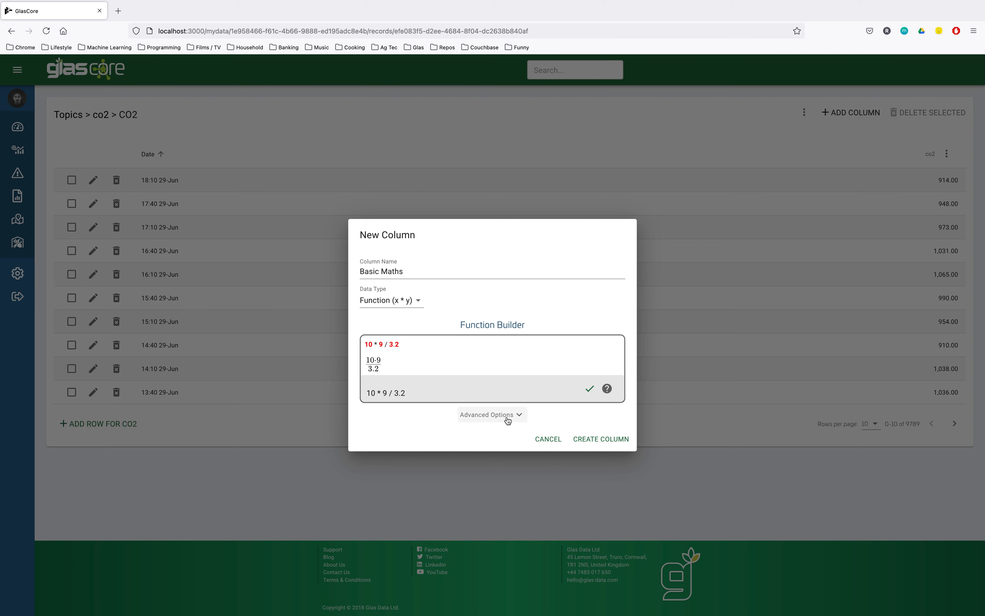
click(615, 440)
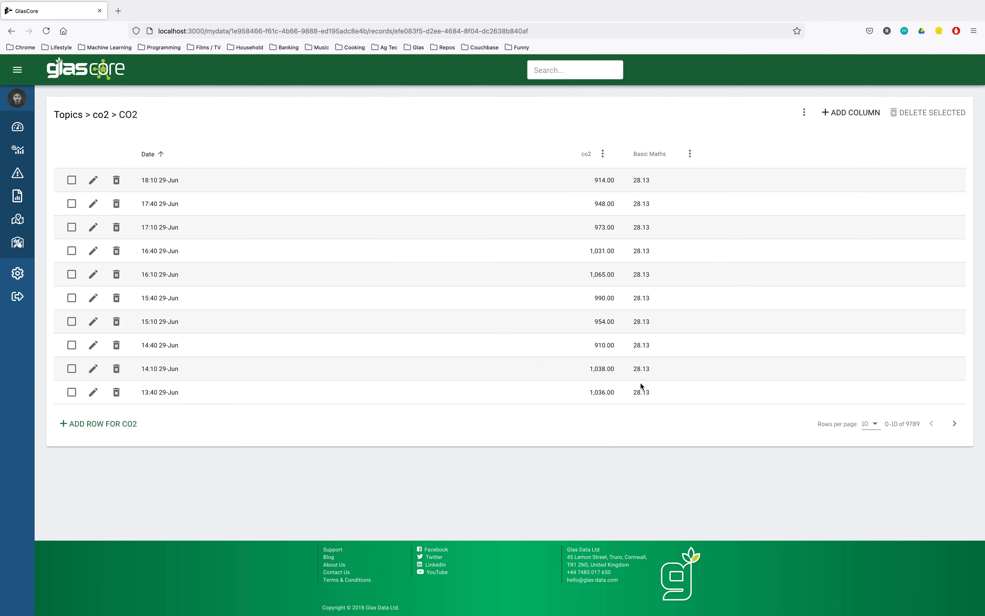
- Inspect the Basic Maths formula of the 18:10 29-Jun row in its cell and in the event editor, without saving changes
click(641, 179)
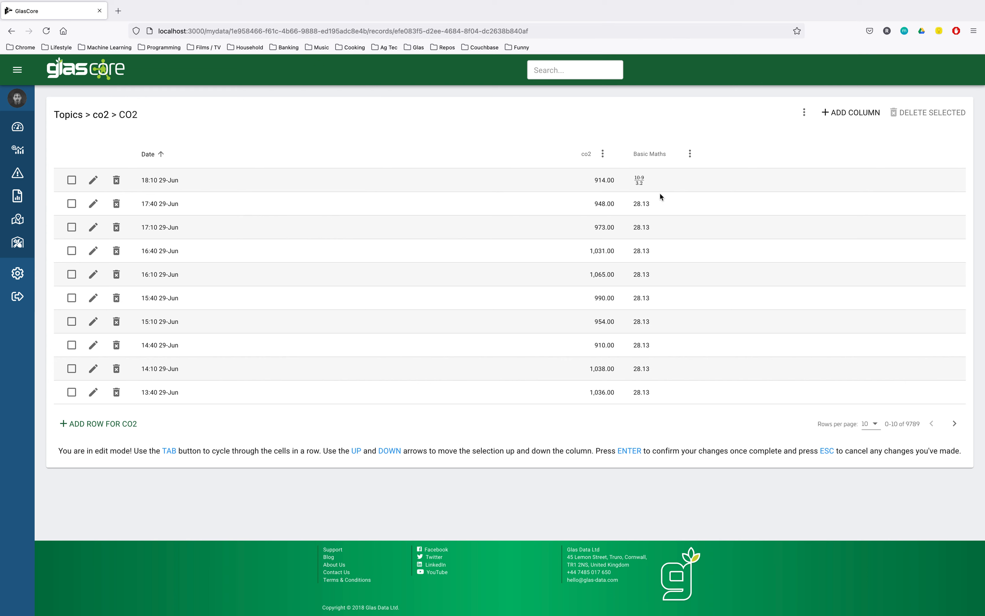
key(Escape)
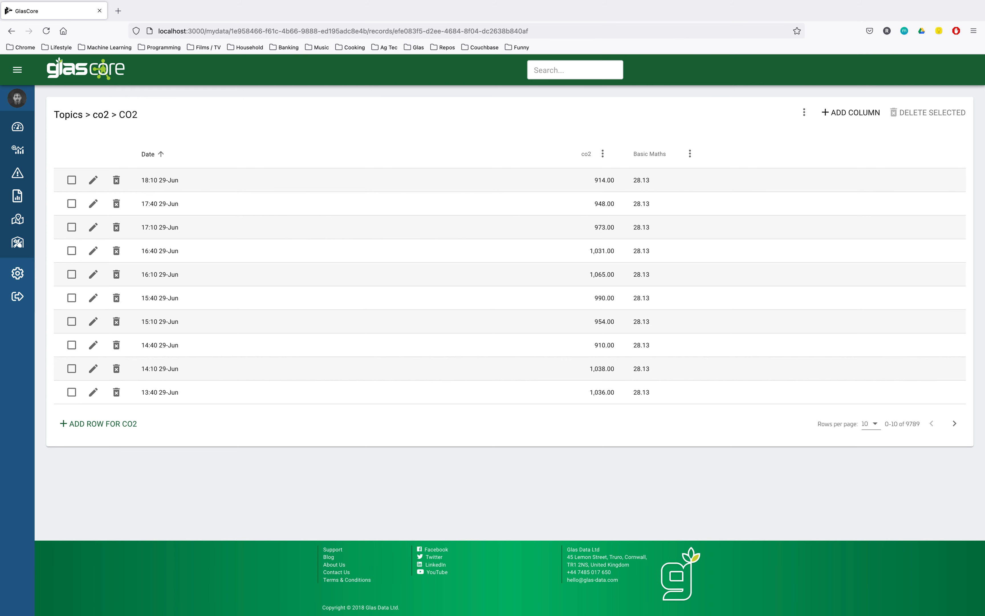
click(93, 180)
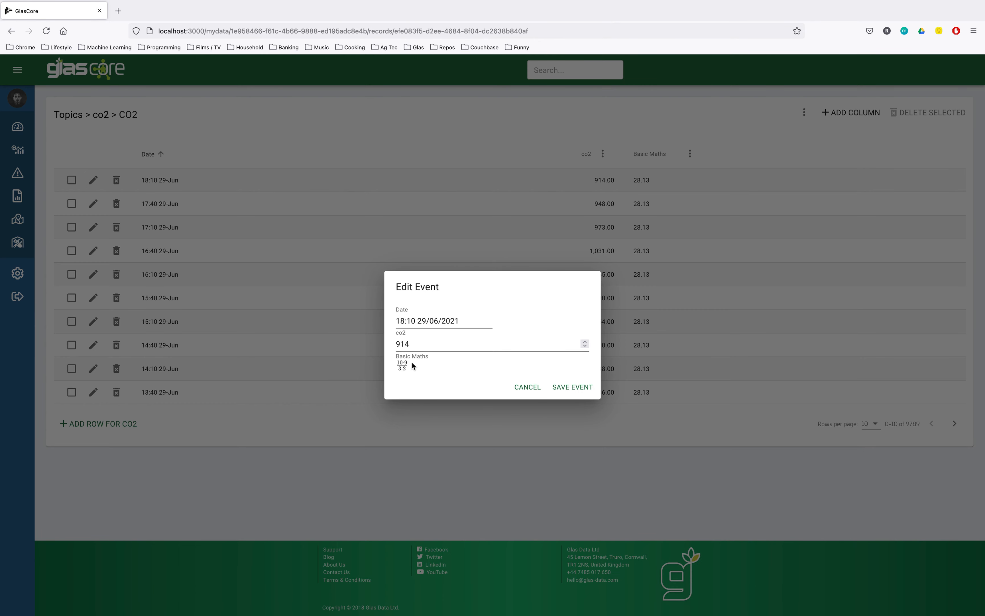
click(528, 387)
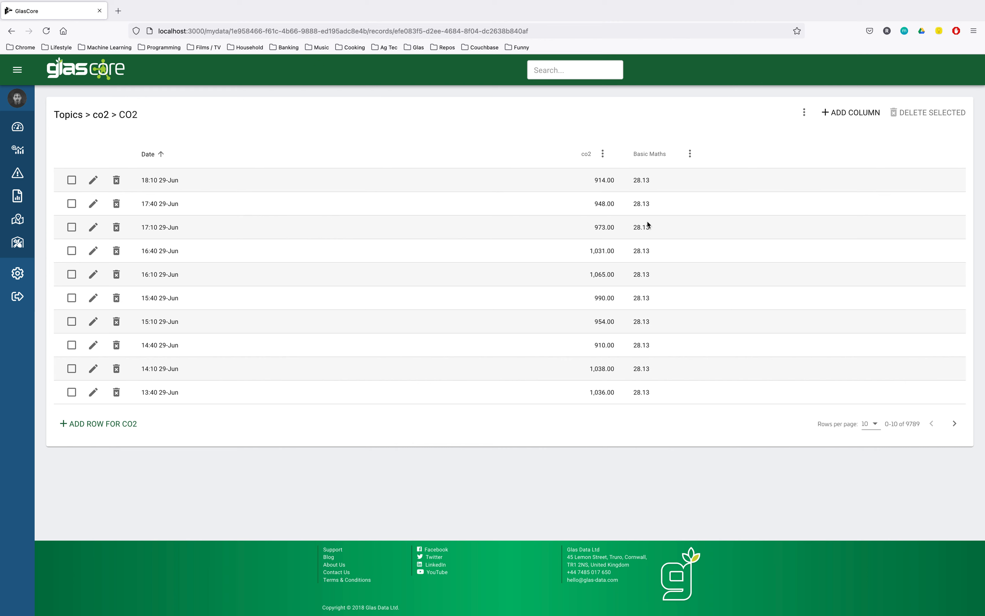
- Start another new column named "Variable Maths" with the Function (x * y) data type
click(839, 116)
text(Variables M)
key(BackSpace)
key(BackSpace)
key(BackSpace)
text(Maths)
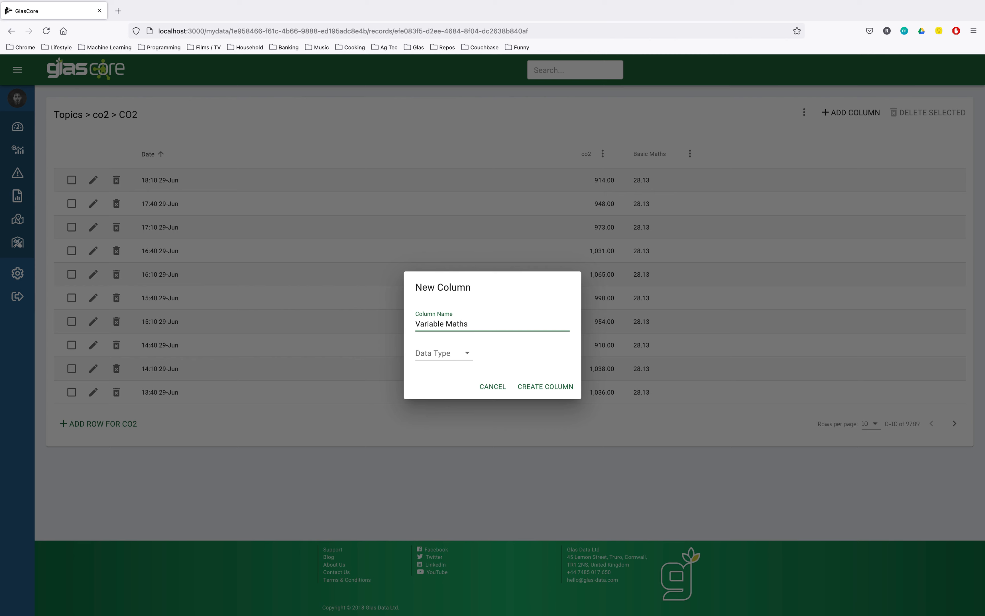
click(434, 348)
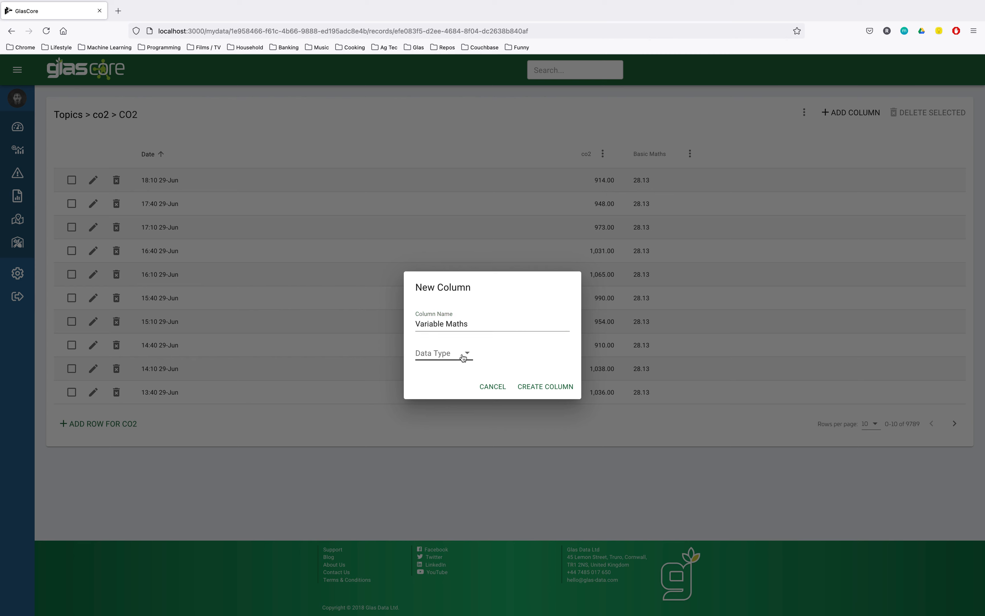
click(463, 357)
click(474, 529)
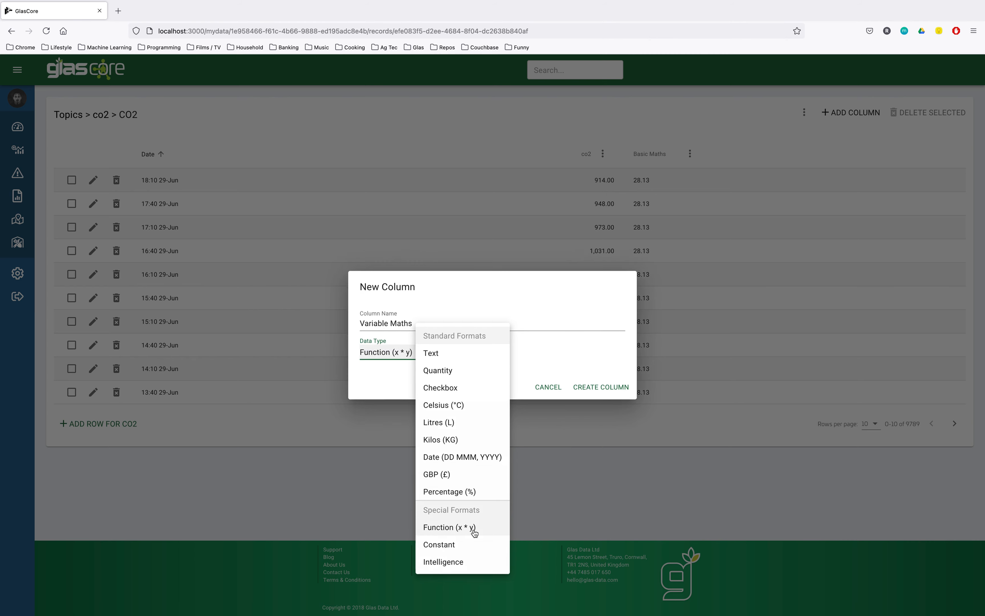
- Enter co2 * 10 as the expression of the Variable Maths column
click(435, 382)
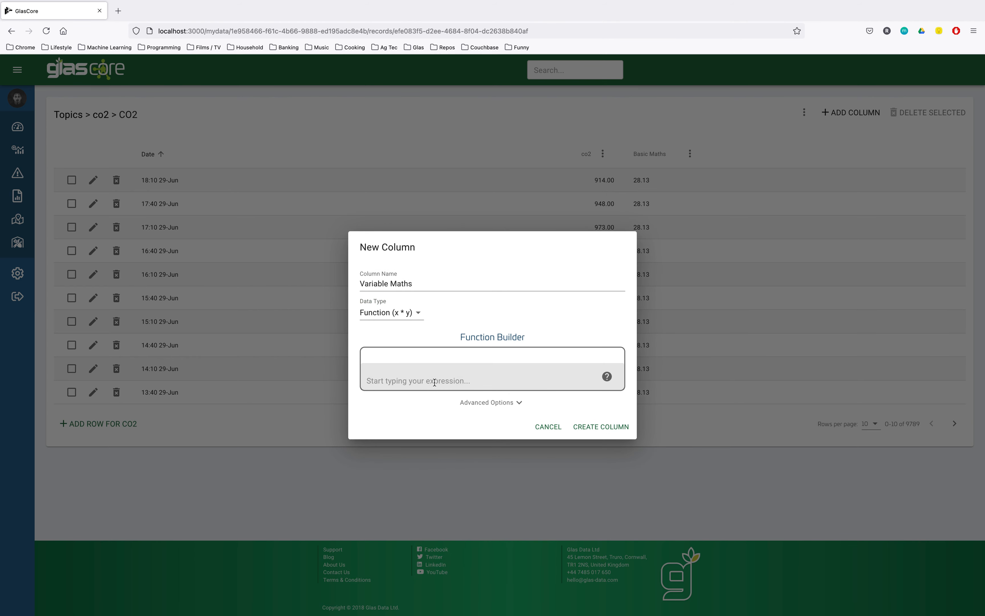
text(co2 *)
text(10)
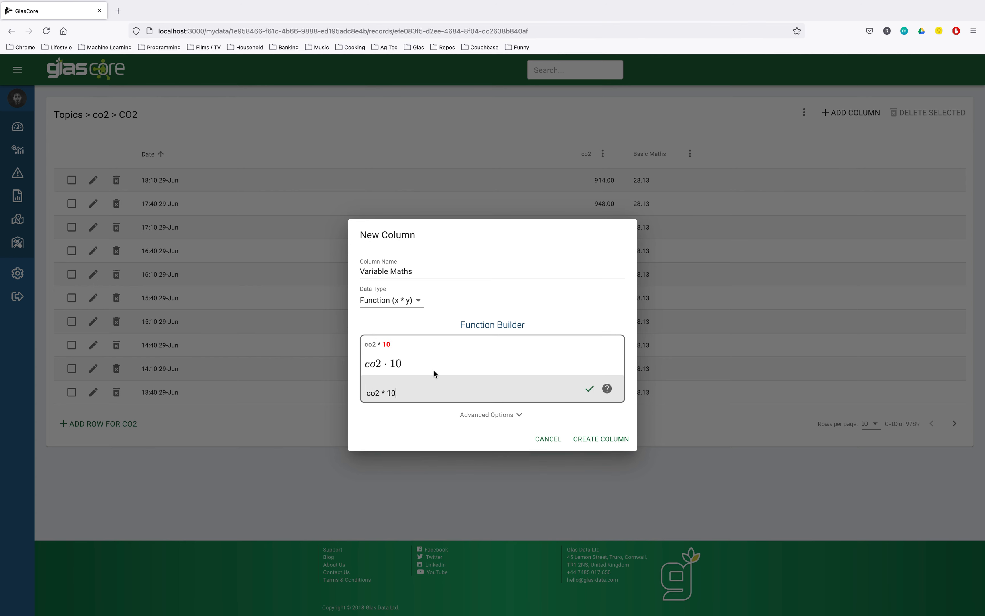
drag(375, 344, 363, 348)
click(372, 348)
- Try appending "/ water" to the Variable Maths expression and remove it again
click(425, 396)
text(/ water)
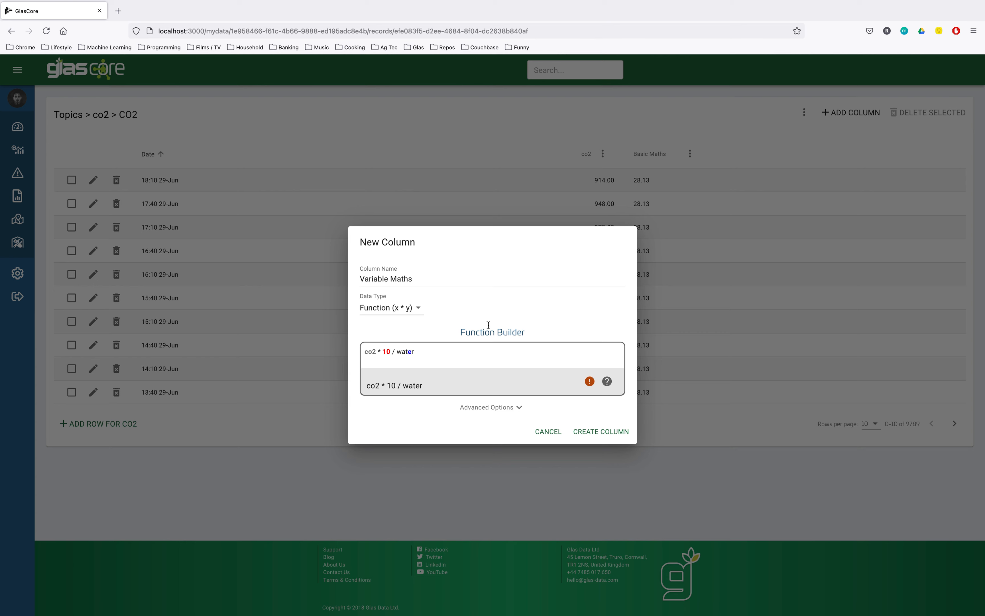
key(BackSpace)
key(BackSpace)
key(BackSpace)
key(BackSpace)
key(BackSpace)
key(BackSpace)
key(BackSpace)
key(BackSpace)
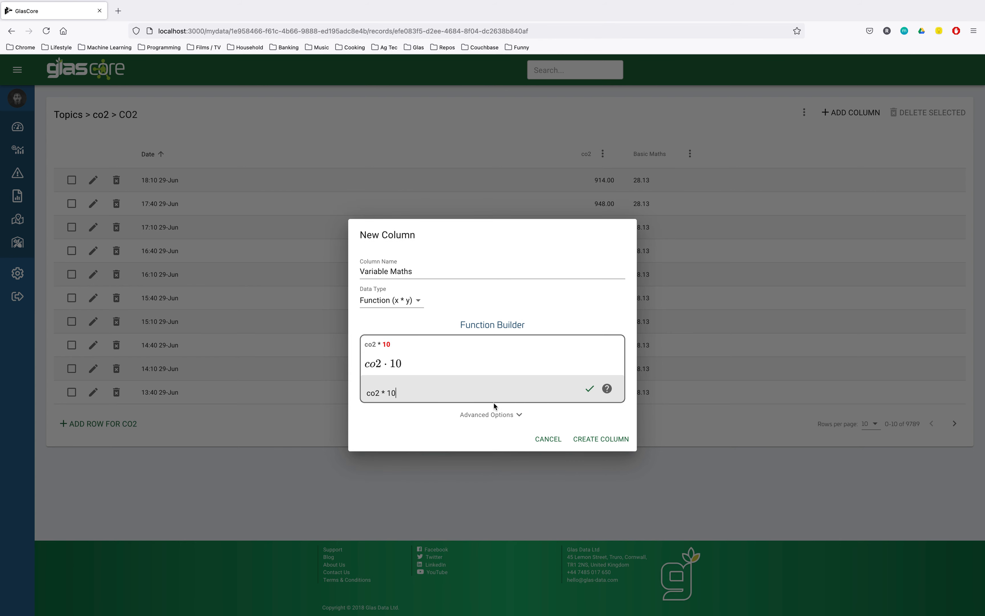
- Create the Variable Maths column with its current expression
click(601, 439)
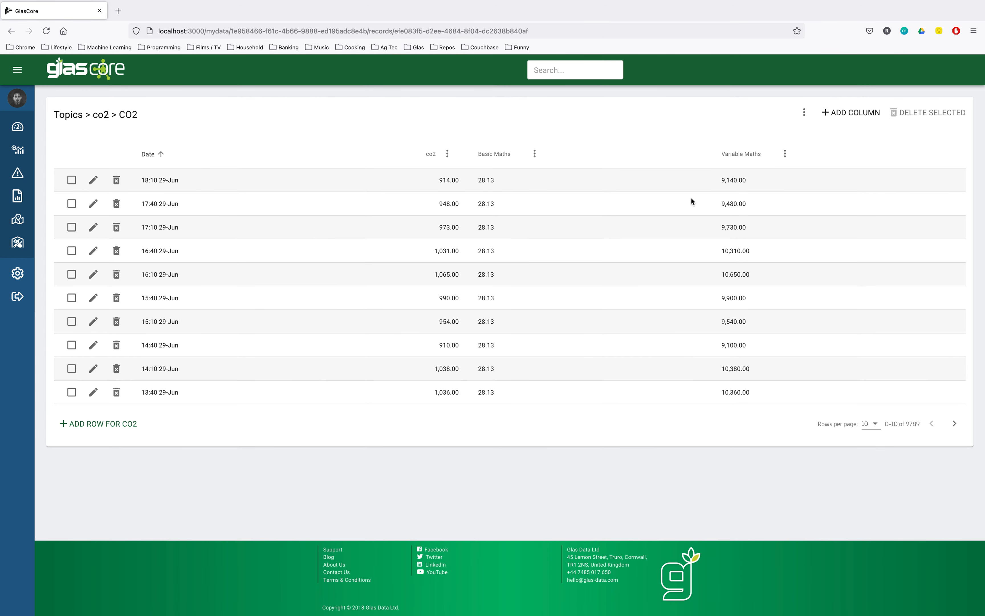